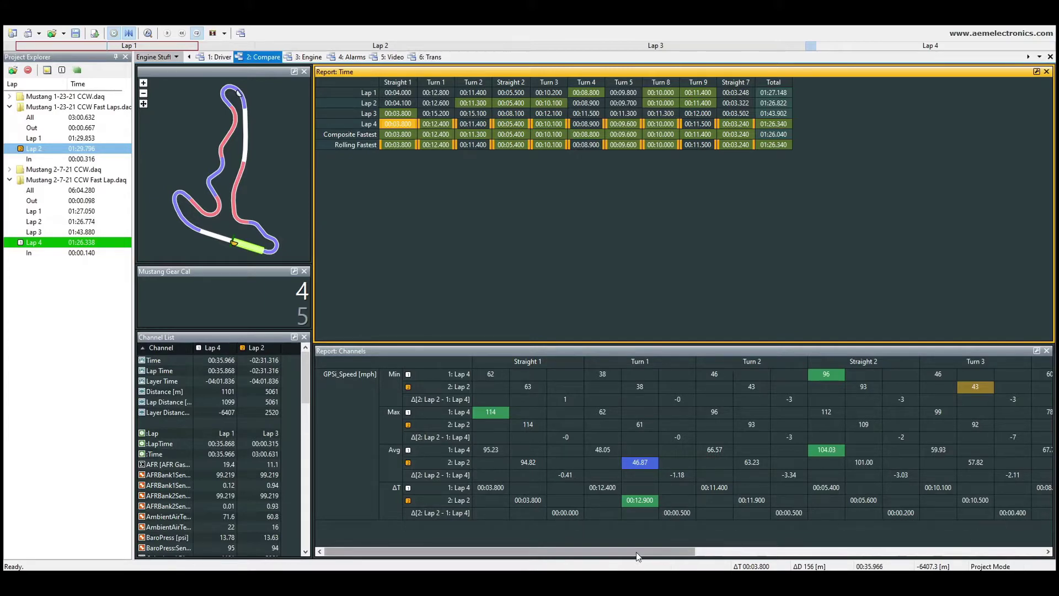
Step: Examine the Lap 2 minus Lap 4 time deltas for Straight 1 and Turn 1, and highlight Lap 4's Turn 1 on the track map
{"action": "mouse_move", "coordinate": [639, 556]}
{"action": "left_mouse_down"}
{"action": "mouse_move", "coordinate": [736, 557]}
{"action": "mouse_move", "coordinate": [628, 556]}
{"action": "left_mouse_up"}
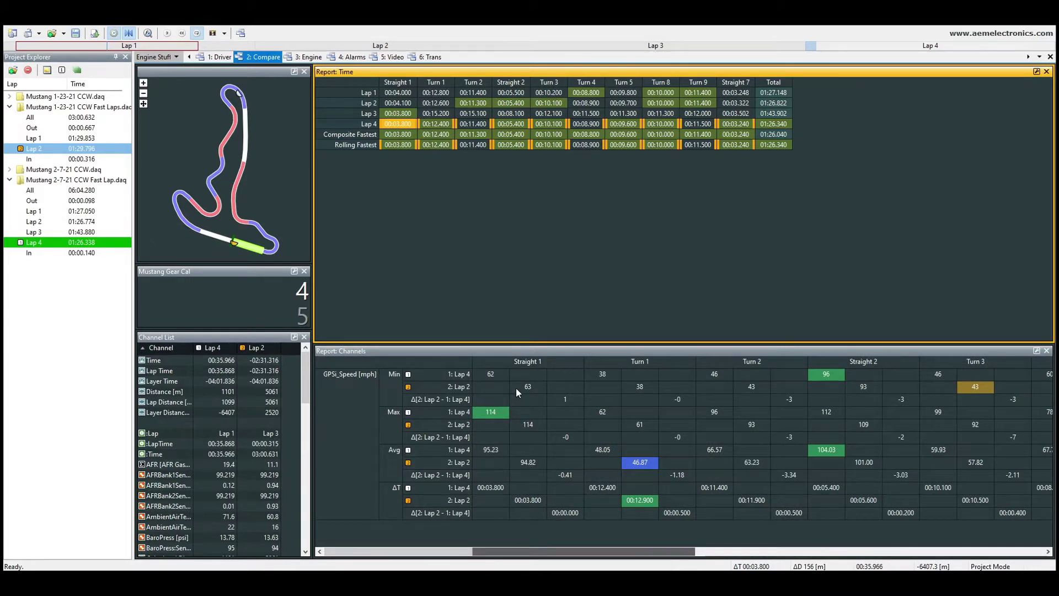
{"action": "left_click", "coordinate": [567, 514]}
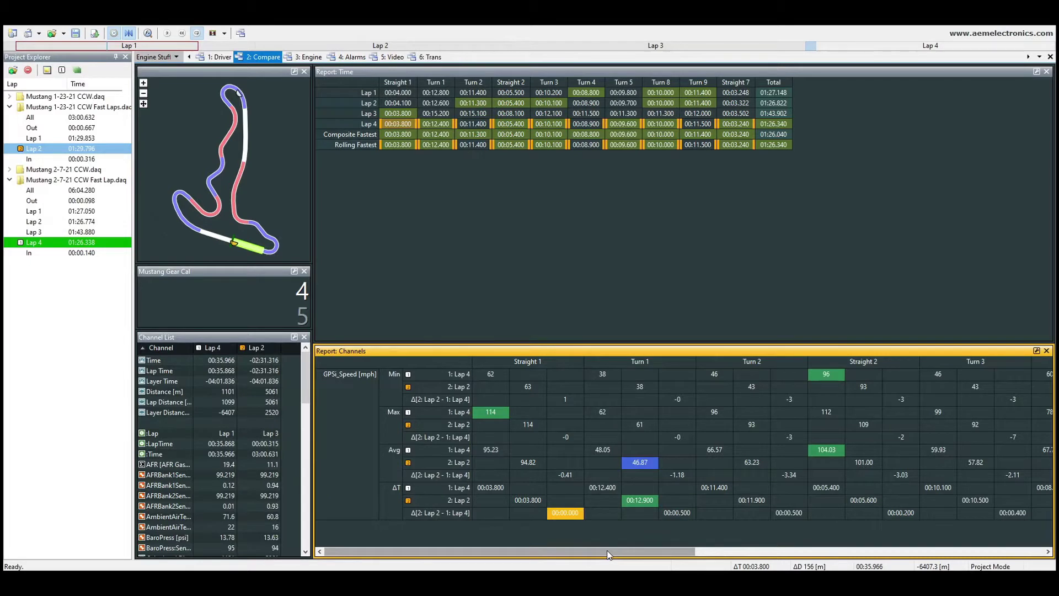
{"action": "left_click_drag", "start_coordinate": [608, 551], "coordinate": [631, 546]}
{"action": "left_click", "coordinate": [643, 512]}
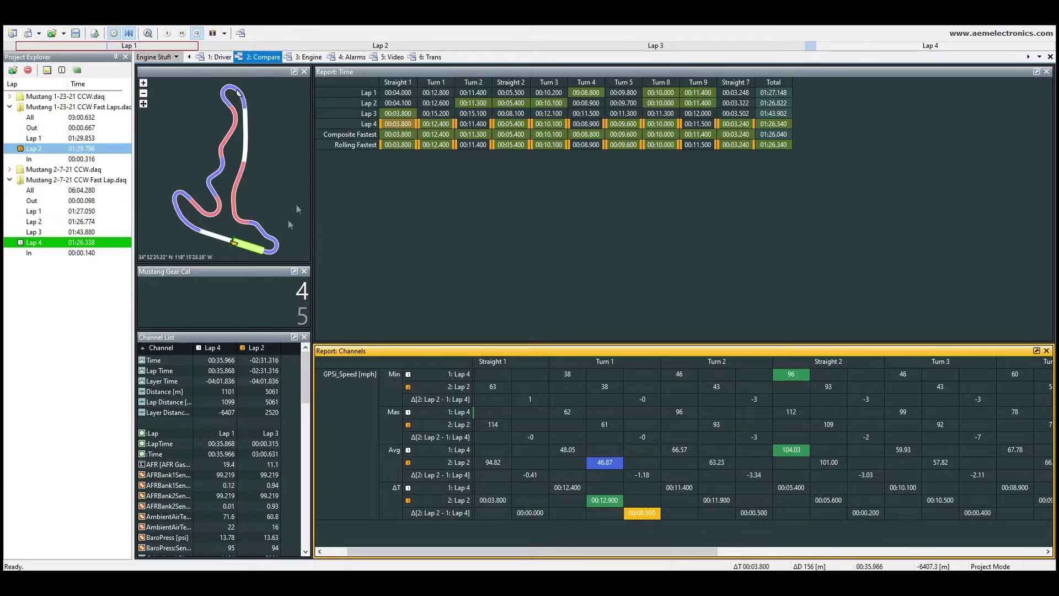
{"action": "left_click", "coordinate": [441, 127]}
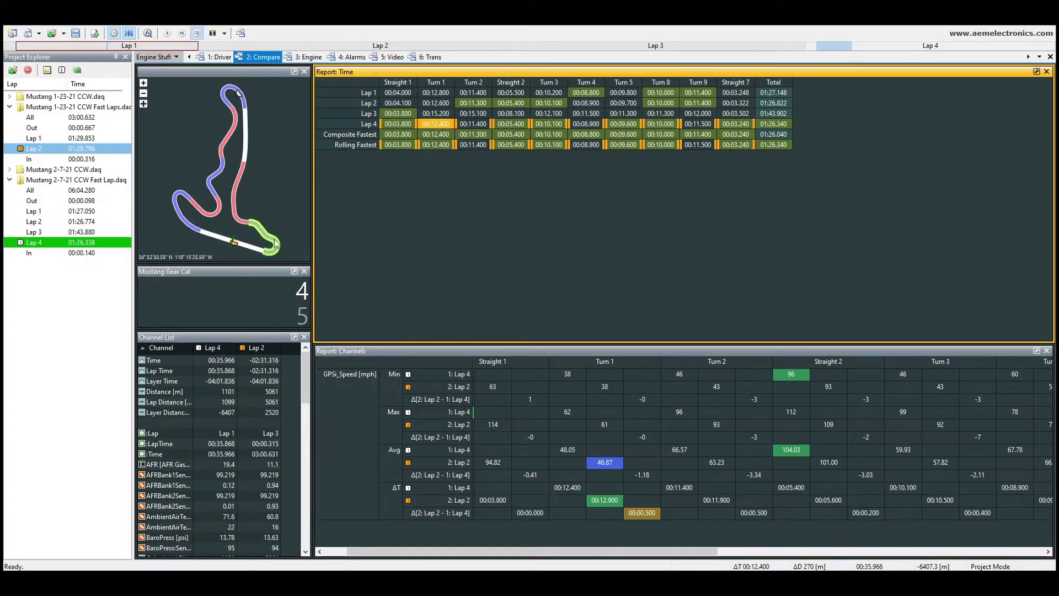
Step: Examine the Lap 2 minus Lap 4 time deltas for Turn 2 and Straight 2, selecting Lap 4's matching section times
{"action": "left_click", "coordinate": [480, 125]}
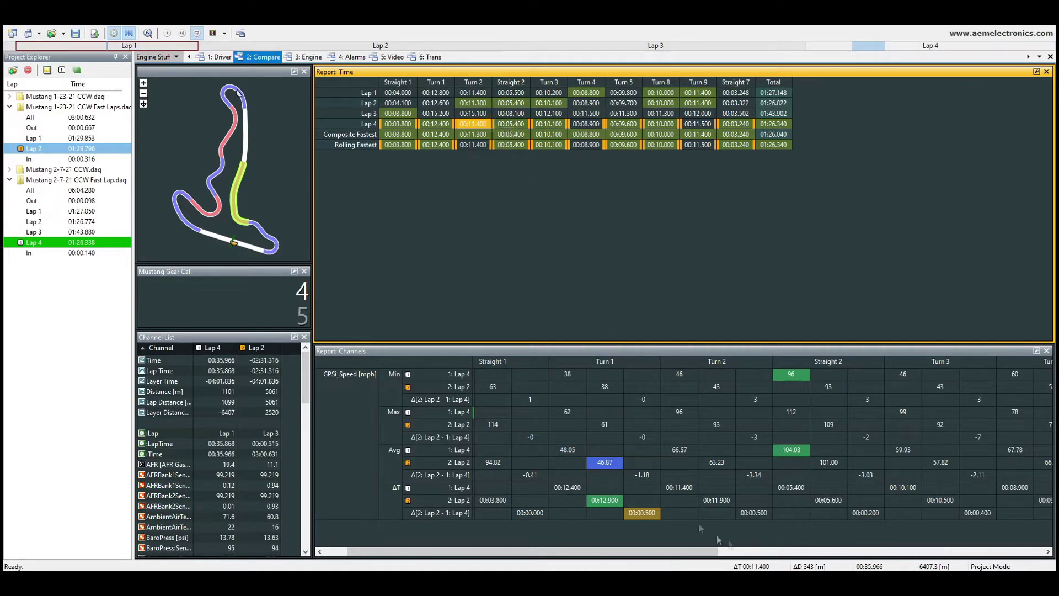
{"action": "left_click", "coordinate": [761, 515]}
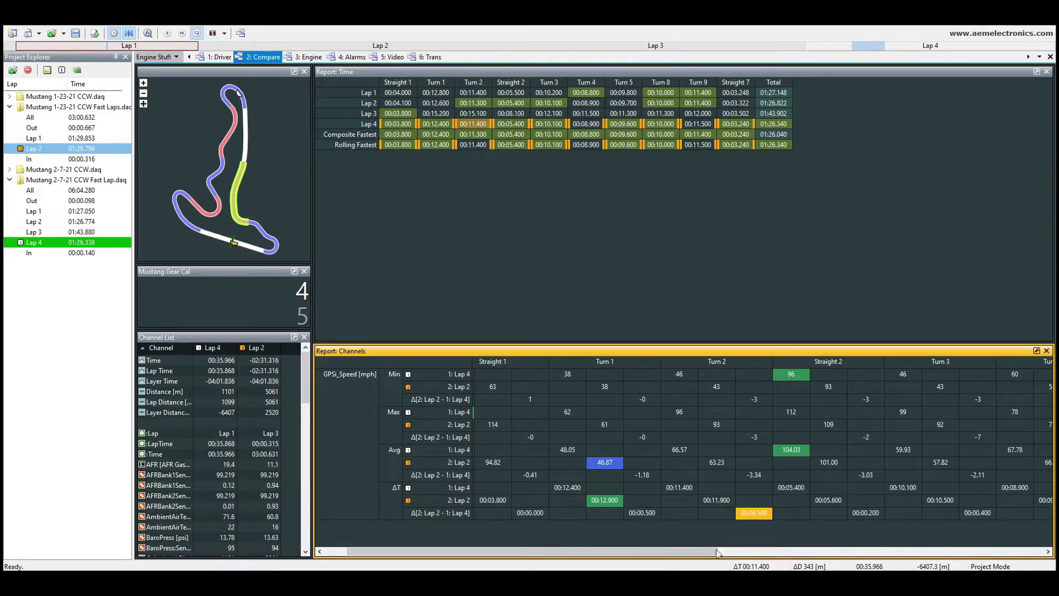
{"action": "left_click_drag", "start_coordinate": [714, 552], "coordinate": [801, 555]}
{"action": "left_click", "coordinate": [738, 515]}
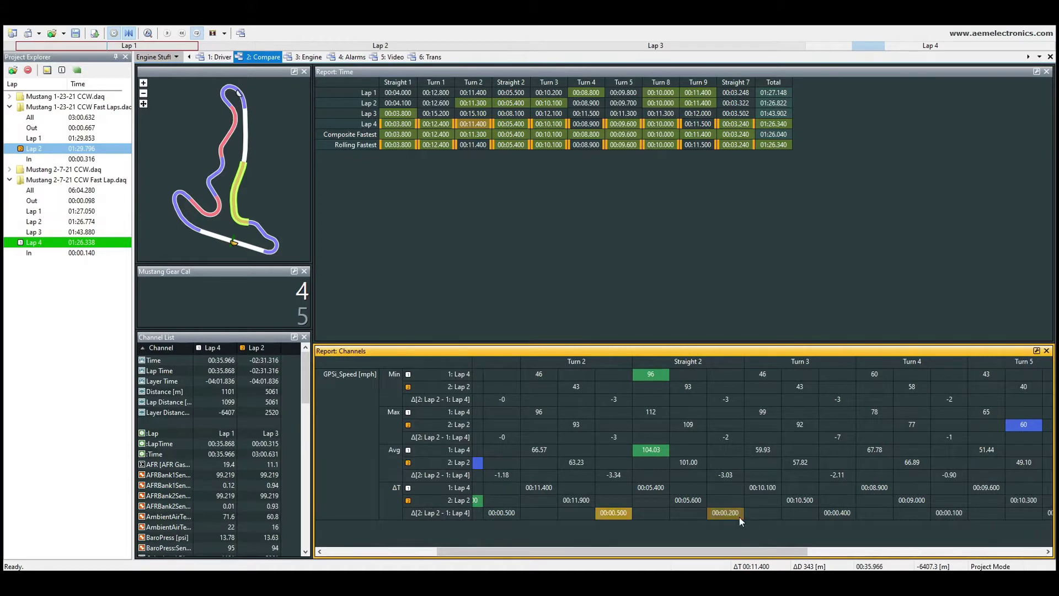
{"action": "left_click", "coordinate": [521, 124]}
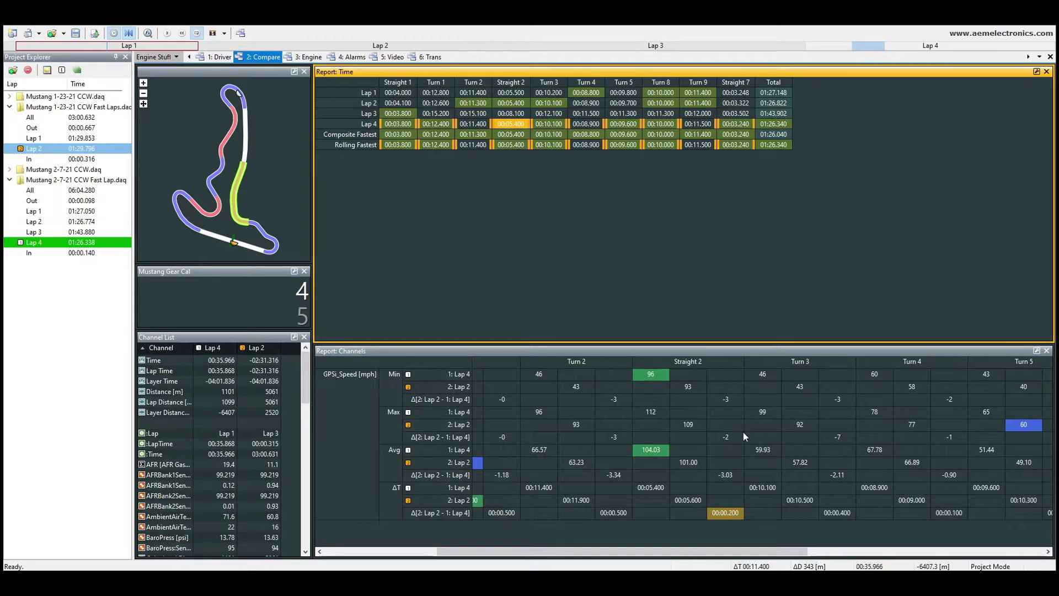
Step: Inspect the Lap 2 minus Lap 4 time deltas for Turn 3 and Turn 4 alongside Lap 4's section times
{"action": "left_click_drag", "start_coordinate": [810, 552], "coordinate": [892, 557]}
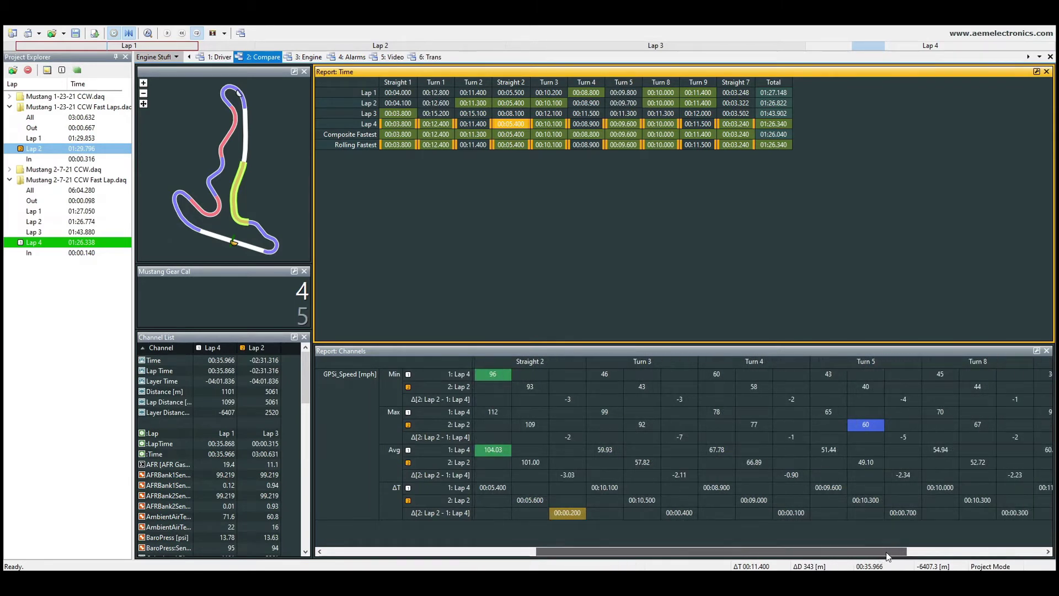
{"action": "left_click", "coordinate": [685, 514]}
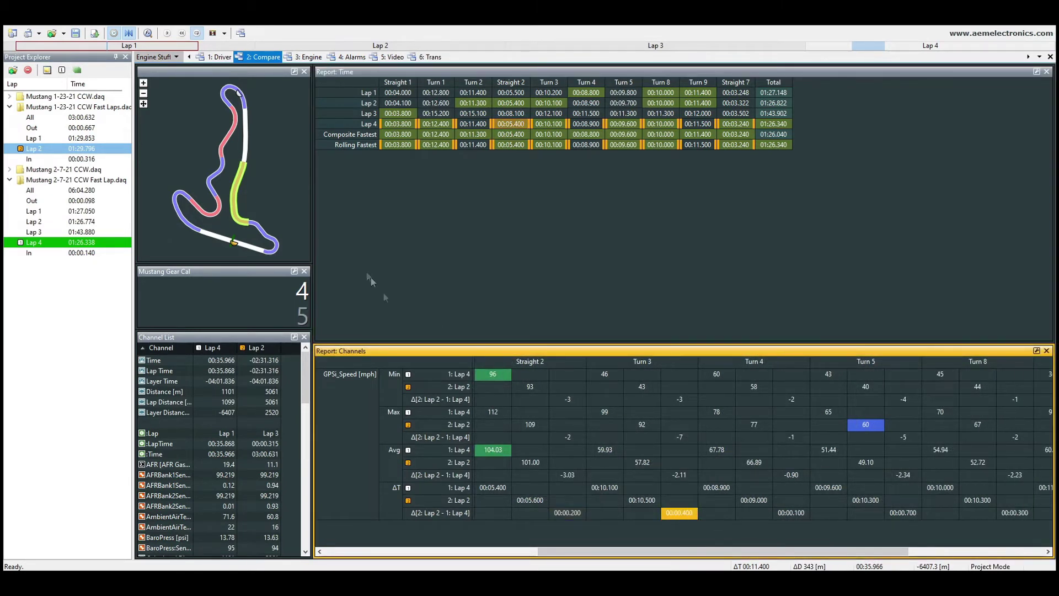
{"action": "left_click", "coordinate": [557, 127]}
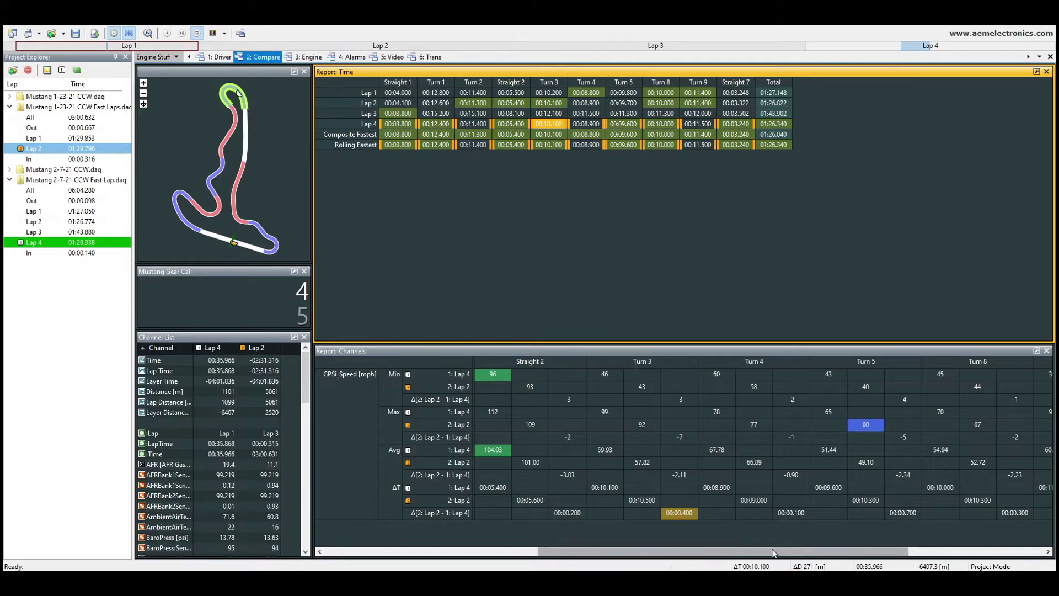
{"action": "left_click_drag", "start_coordinate": [776, 552], "coordinate": [826, 553]}
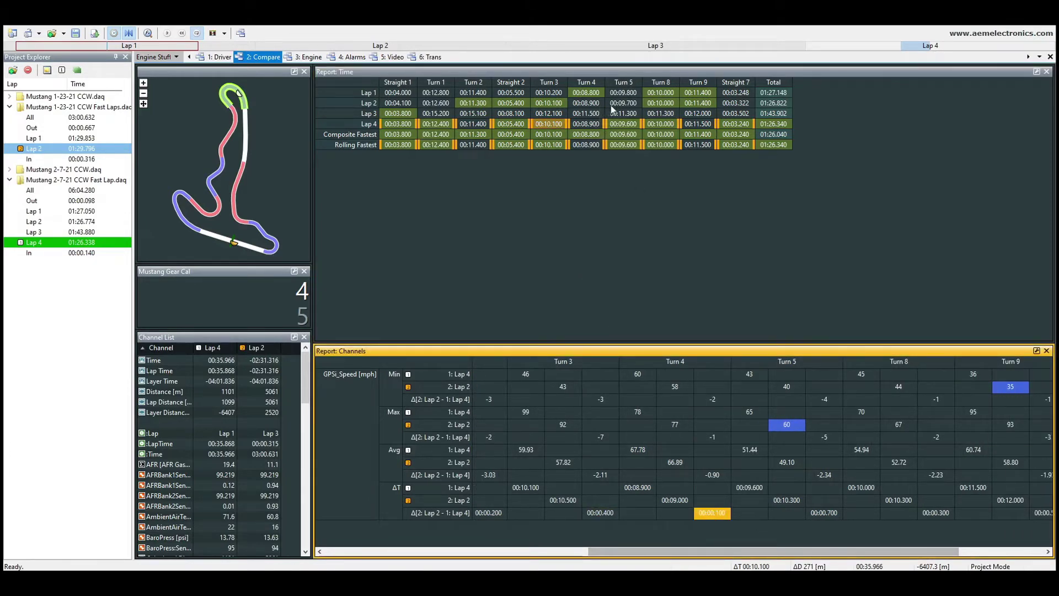
{"action": "left_click", "coordinate": [600, 125]}
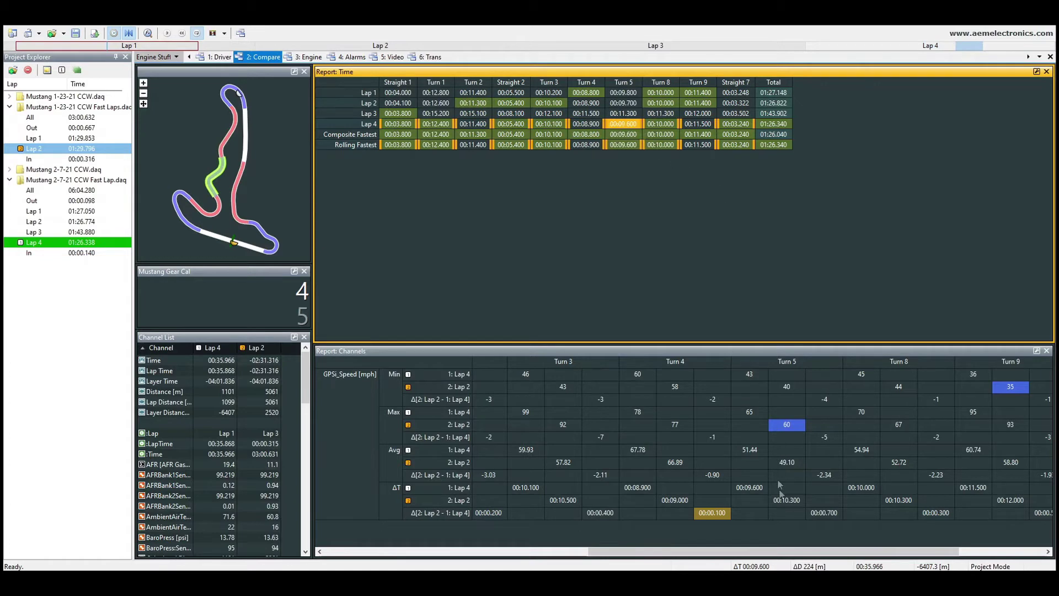
Step: Check the Lap 2 minus Lap 4 time deltas for Turn 5 and Turn 8, and highlight Lap 4's Turn 8 on the track map
{"action": "left_click", "coordinate": [832, 518]}
{"action": "left_click_drag", "start_coordinate": [727, 551], "coordinate": [797, 551]}
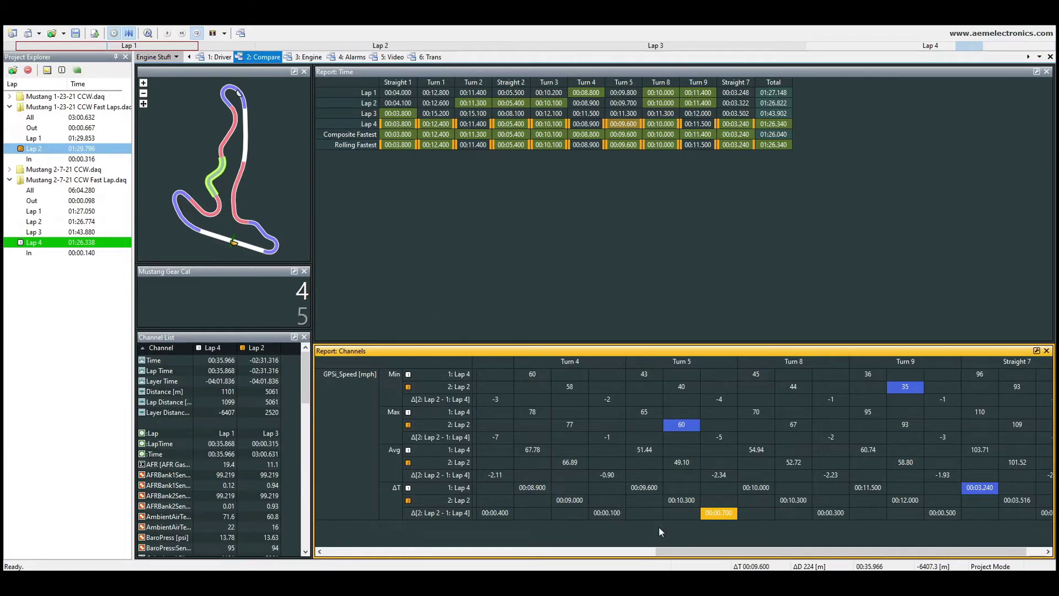
{"action": "left_click_drag", "start_coordinate": [762, 546], "coordinate": [777, 537]}
{"action": "left_click", "coordinate": [804, 513]}
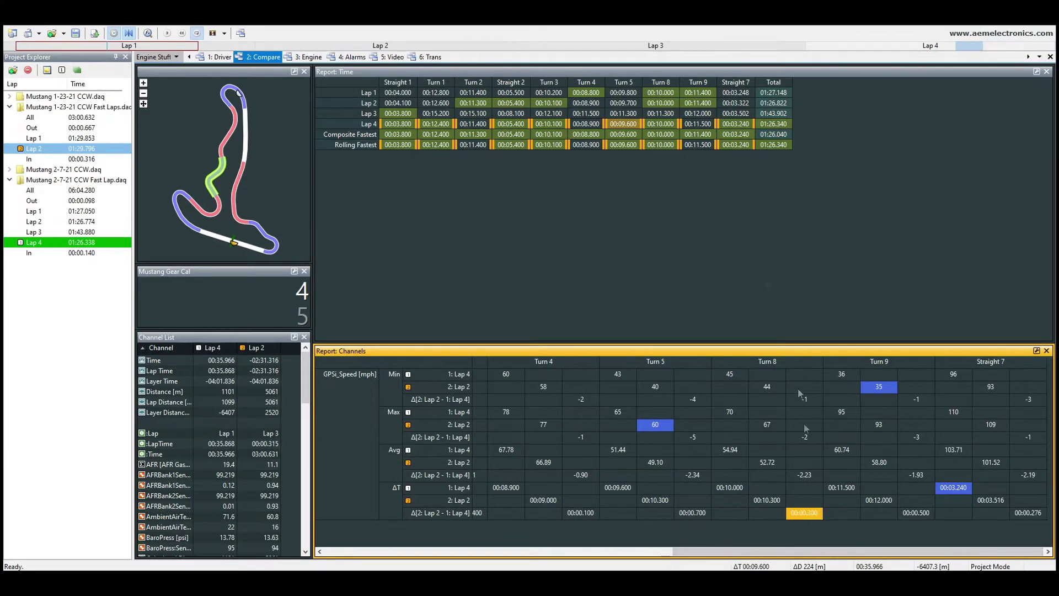
{"action": "left_click", "coordinate": [673, 127]}
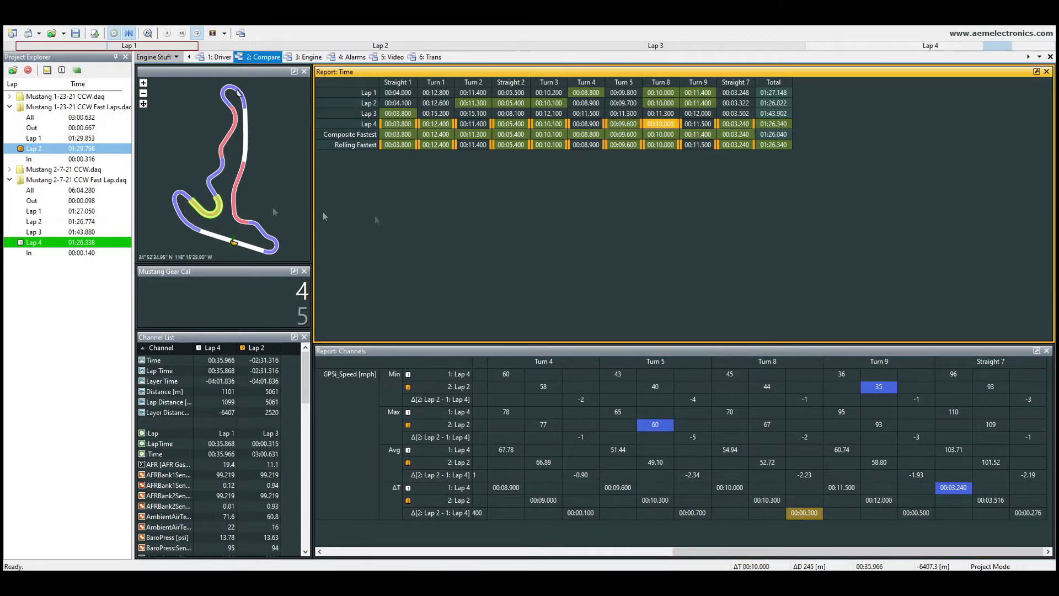
Step: Review the Lap 2 minus Lap 4 time deltas for Turn 9 and Straight 7, and return to the Turn 5 delta
{"action": "left_click", "coordinate": [706, 128]}
{"action": "left_click", "coordinate": [917, 512]}
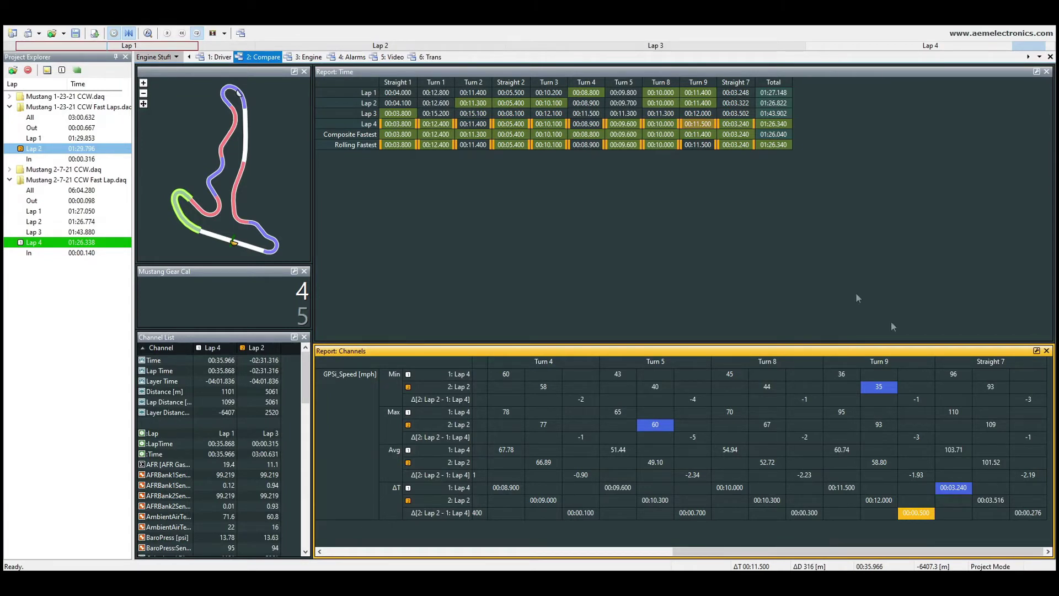
{"action": "left_click", "coordinate": [743, 125]}
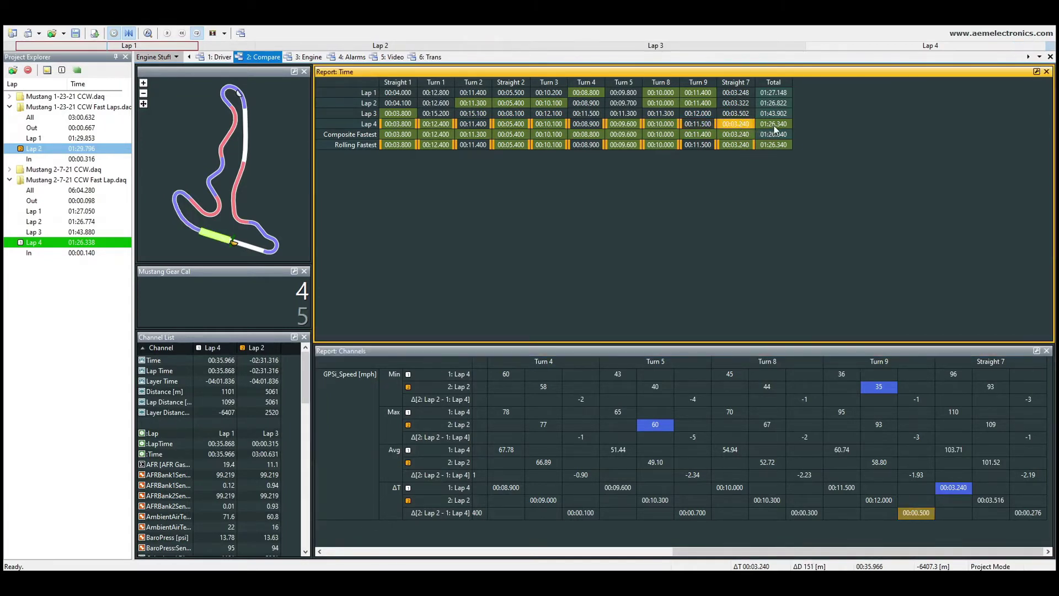
{"action": "left_click", "coordinate": [1018, 517]}
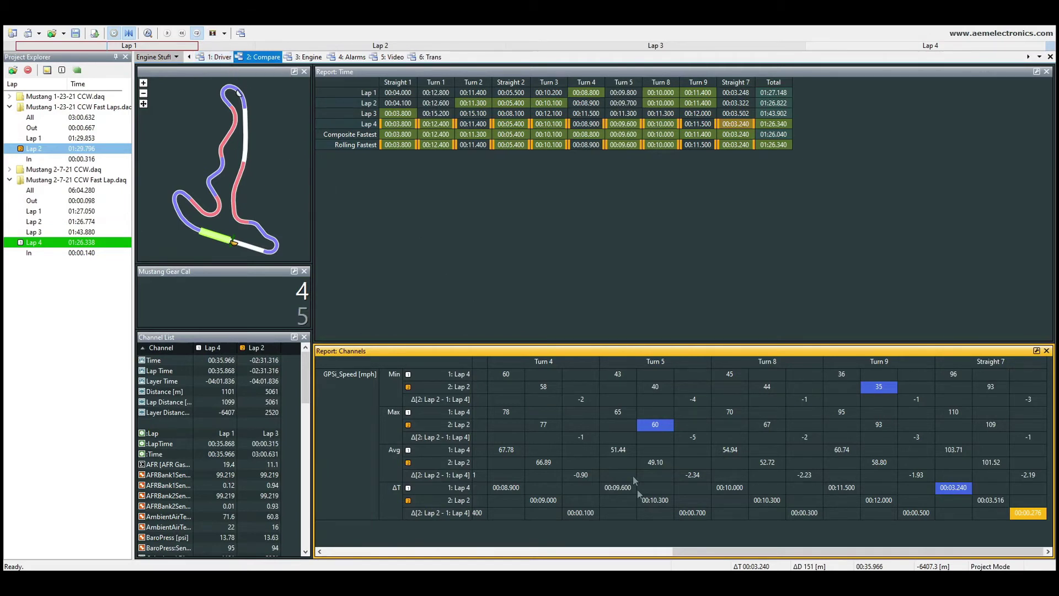
{"action": "left_click", "coordinate": [696, 515]}
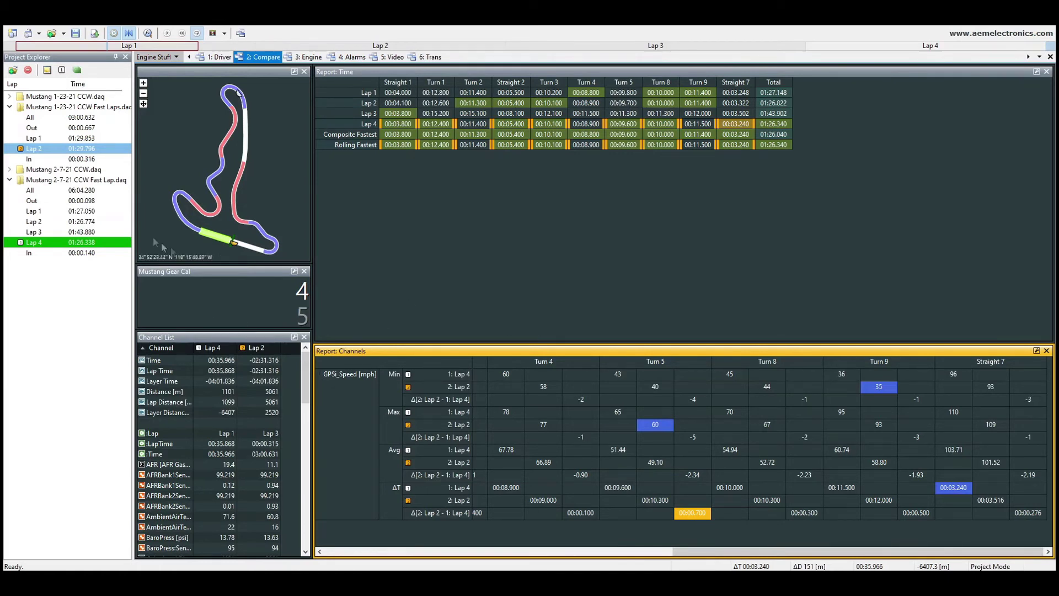
Step: Look through the Driver, Engine, Alarms and Trans worksheets, and return to the Driver worksheet
{"action": "left_click", "coordinate": [219, 57]}
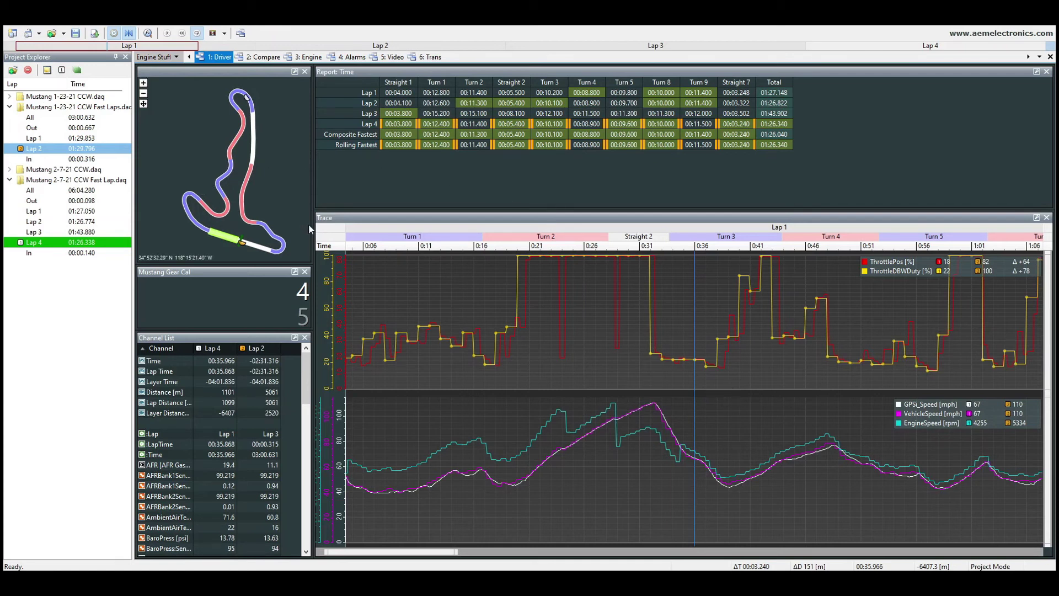
{"action": "left_click", "coordinate": [306, 57]}
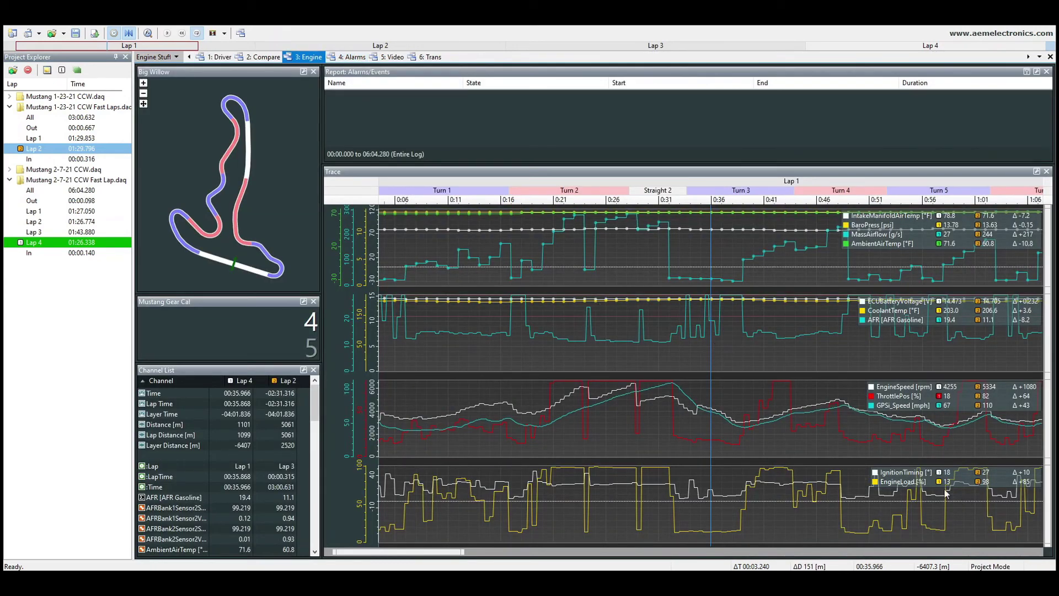
{"action": "left_click", "coordinate": [353, 58]}
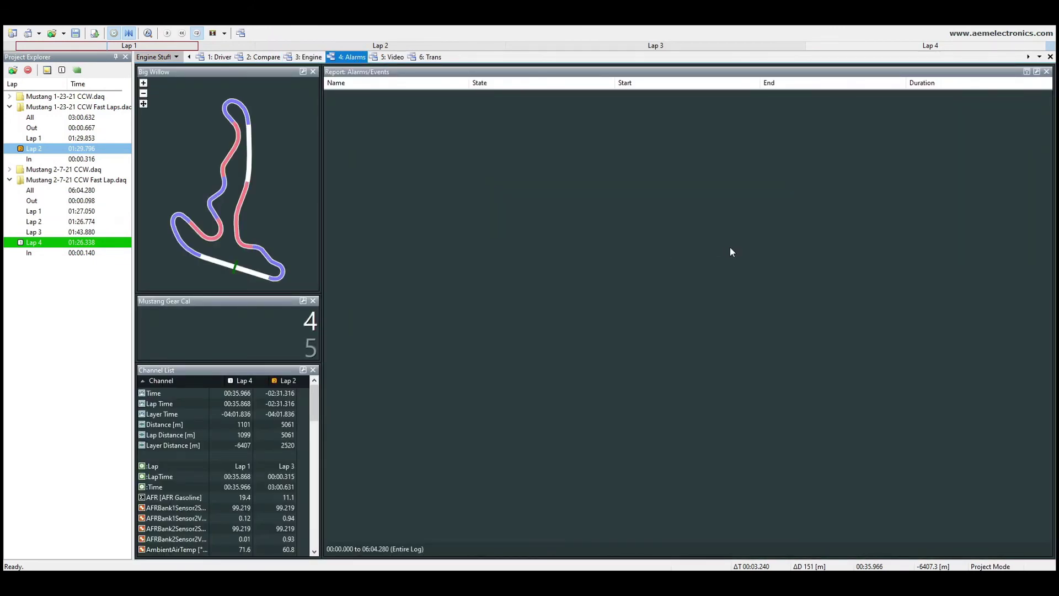
{"action": "left_click", "coordinate": [430, 57]}
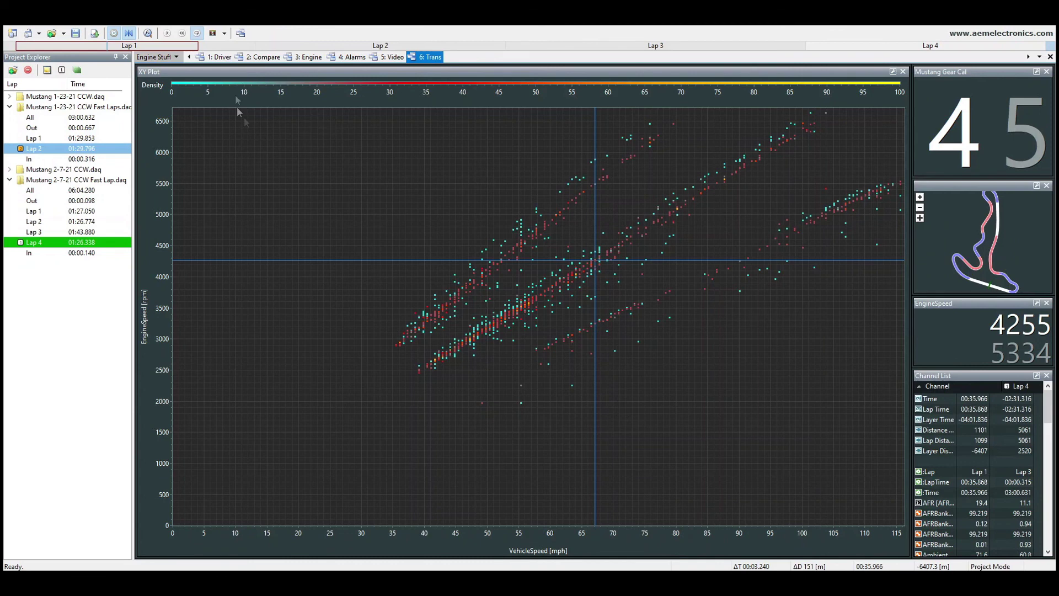
{"action": "left_click", "coordinate": [222, 58]}
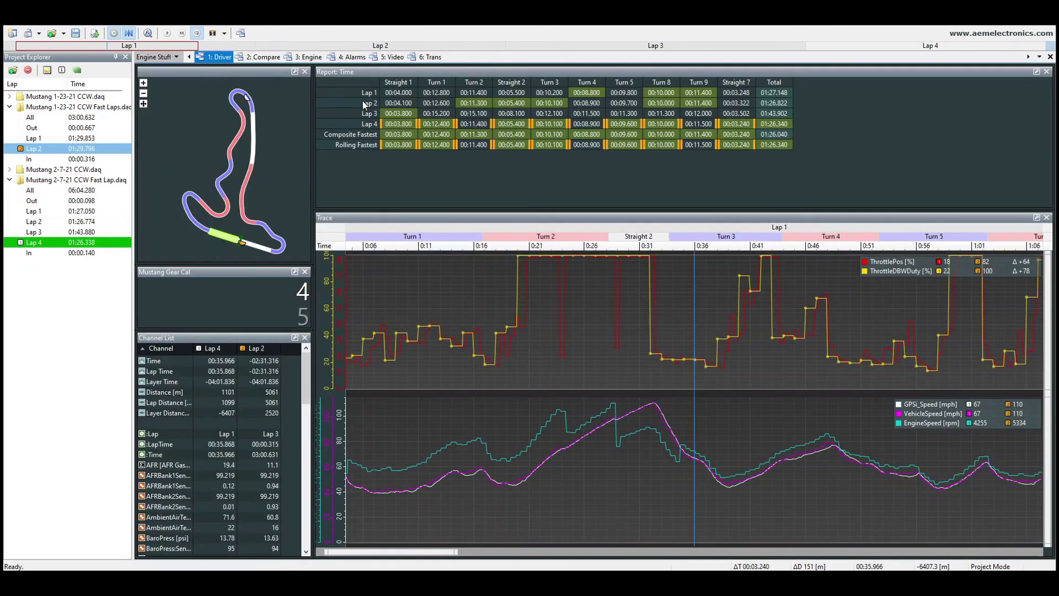